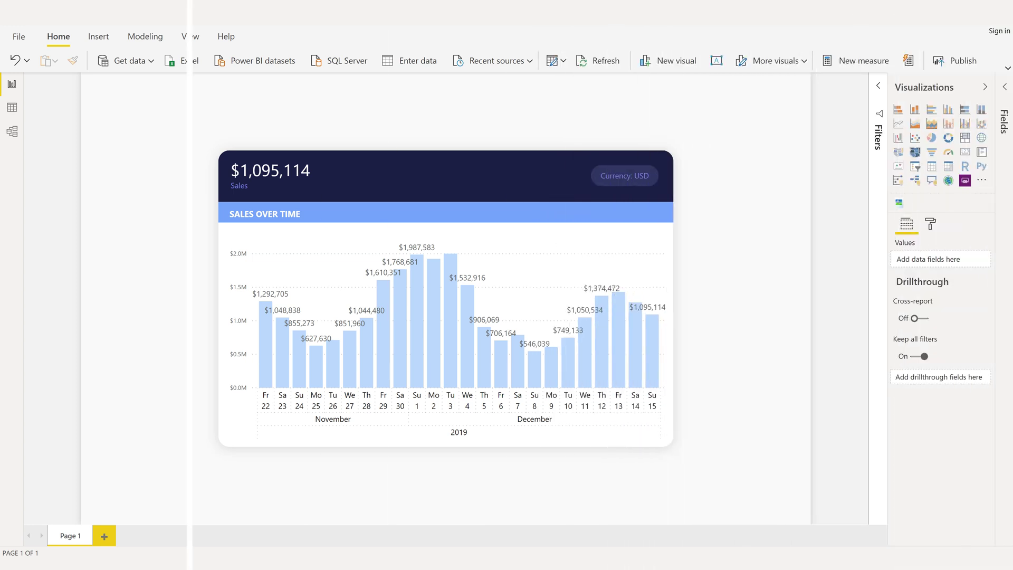
- Make the Sales Over Time column labels vertical, positioned Inside base, and dark blue
left_click(665, 384)
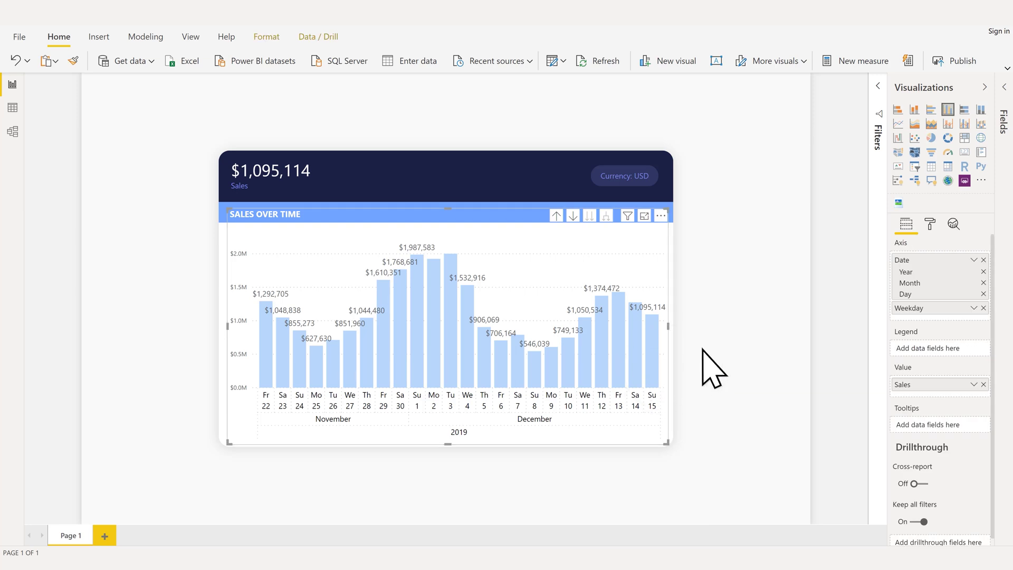
left_click(929, 223)
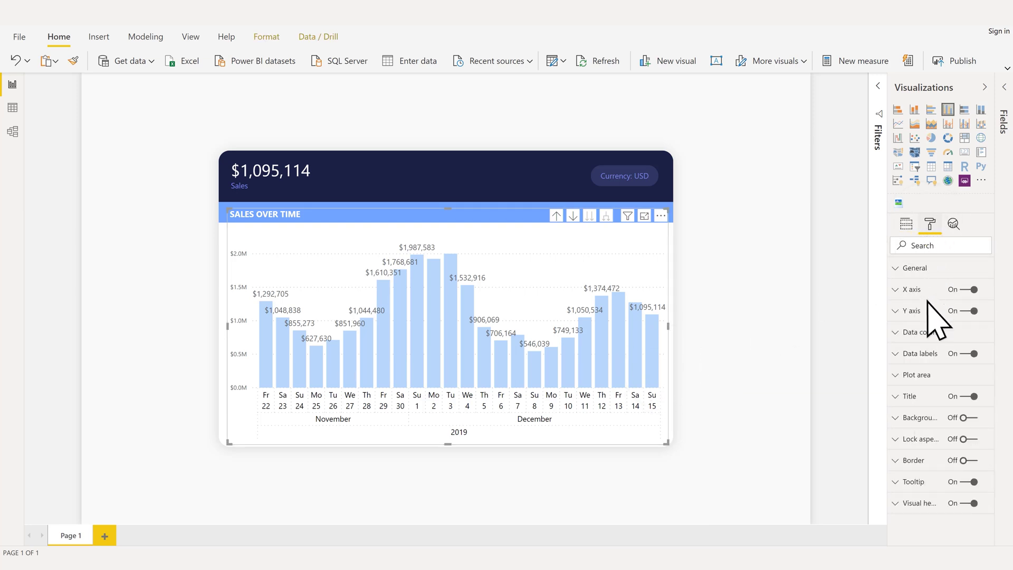
left_click(926, 353)
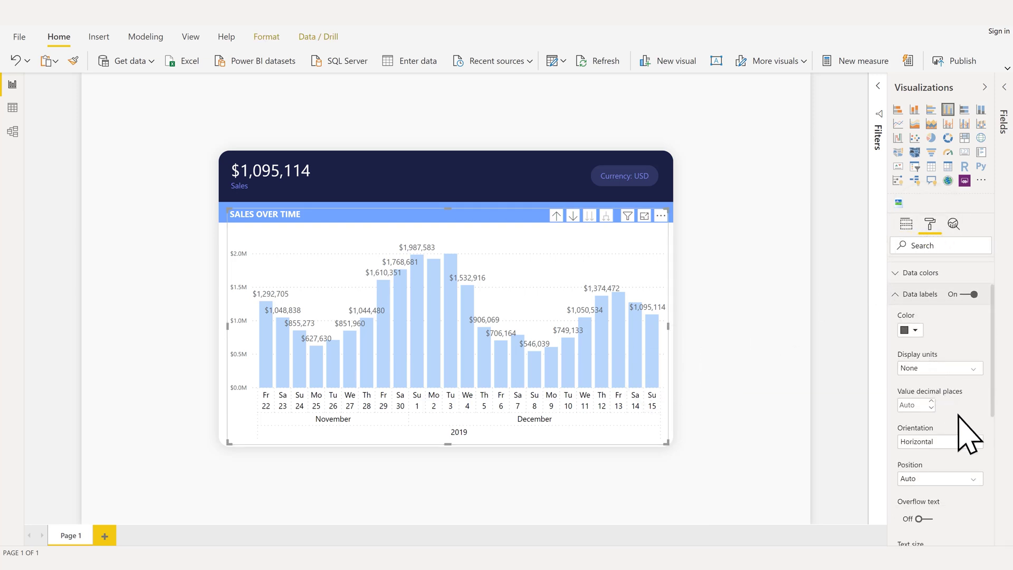
left_click(973, 443)
left_click(974, 456)
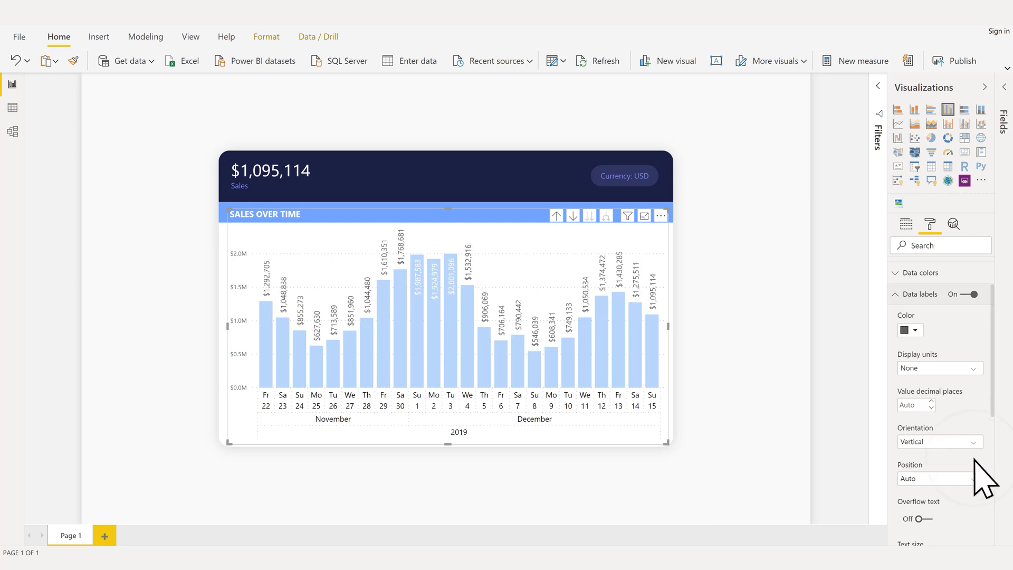
left_click(974, 475)
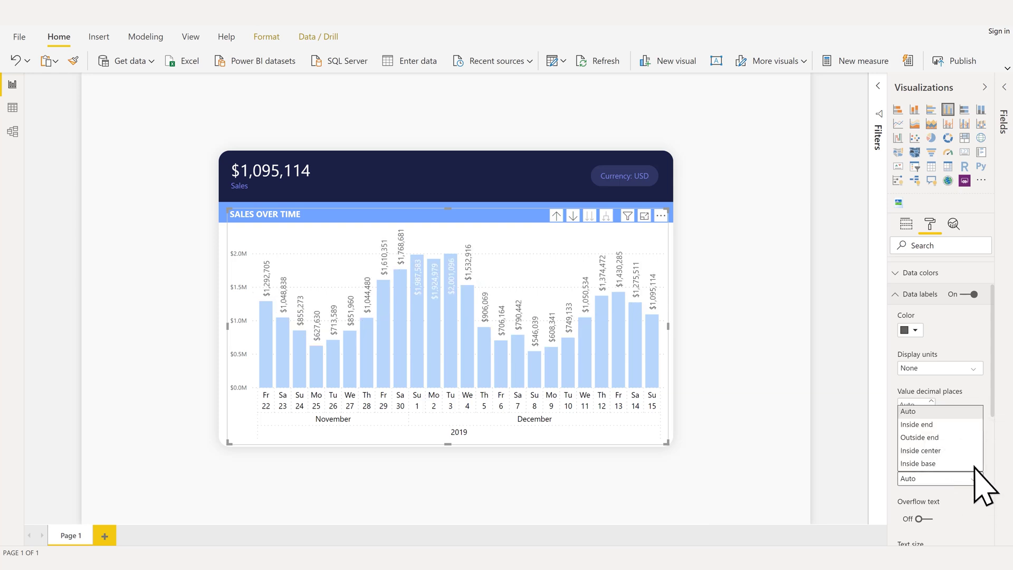
left_click(974, 464)
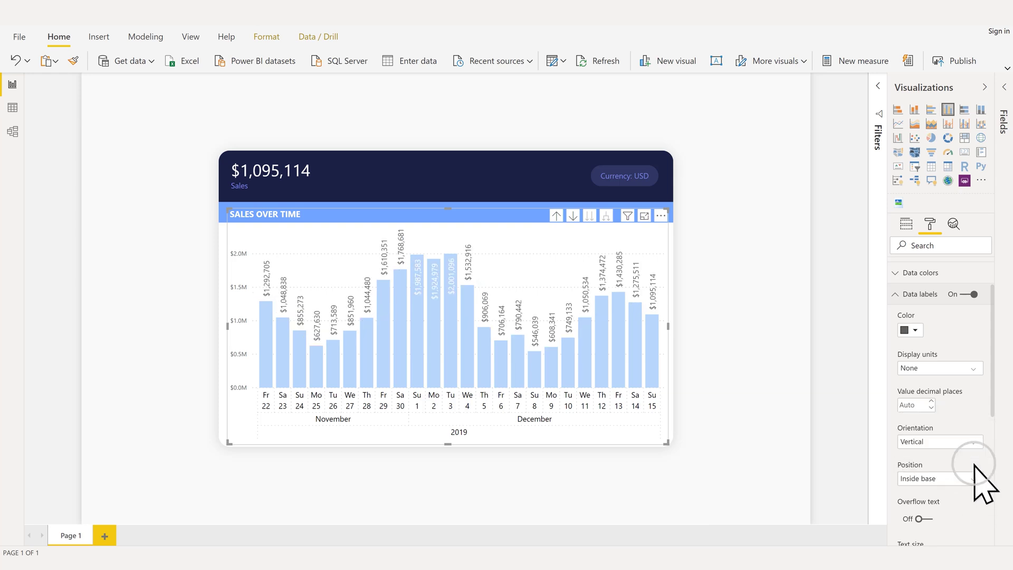
left_click(913, 329)
left_click(926, 382)
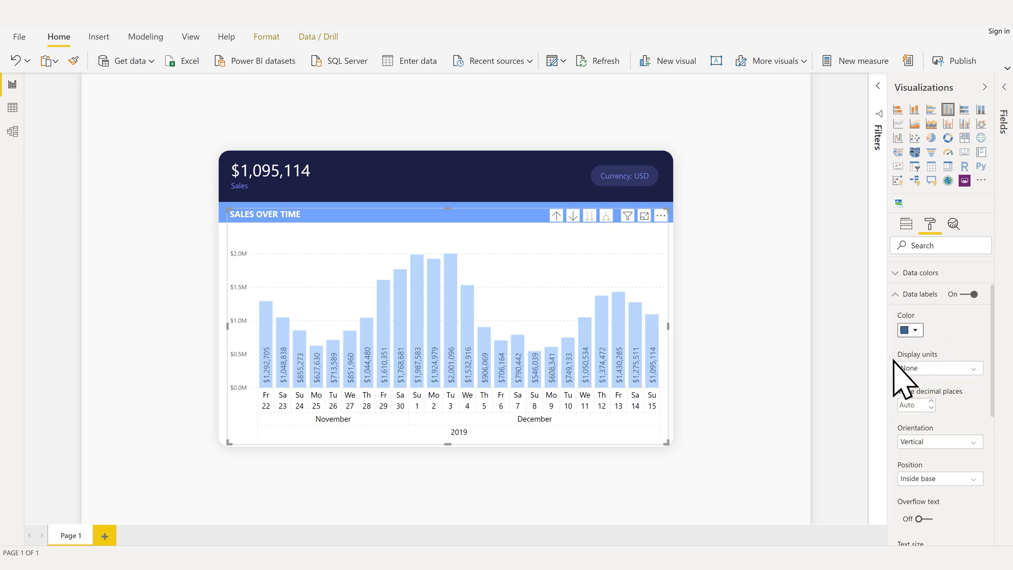
left_click(857, 366)
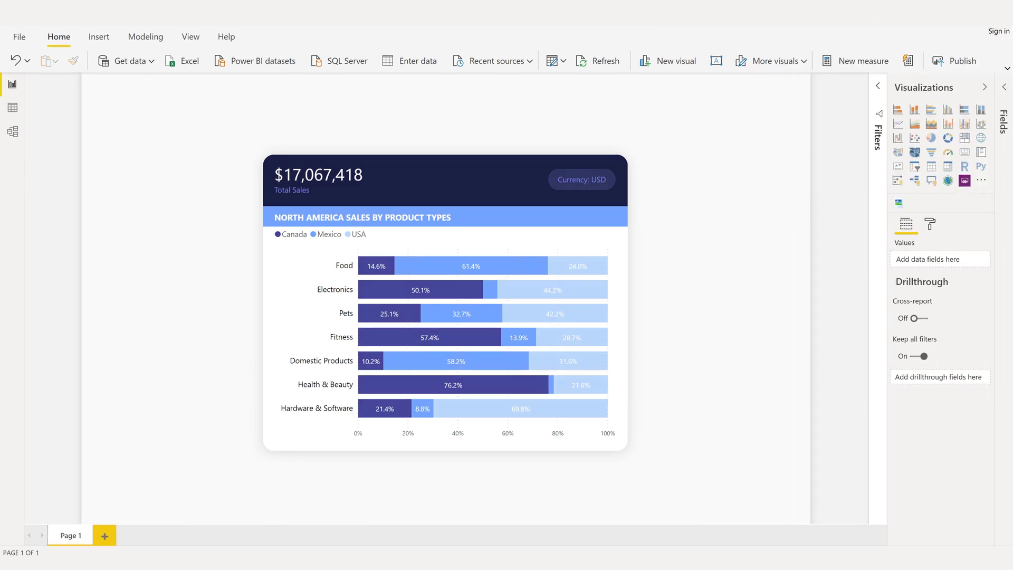
- Customize the North America stacked bar chart's USA series data labels to dark blue
left_click(618, 428)
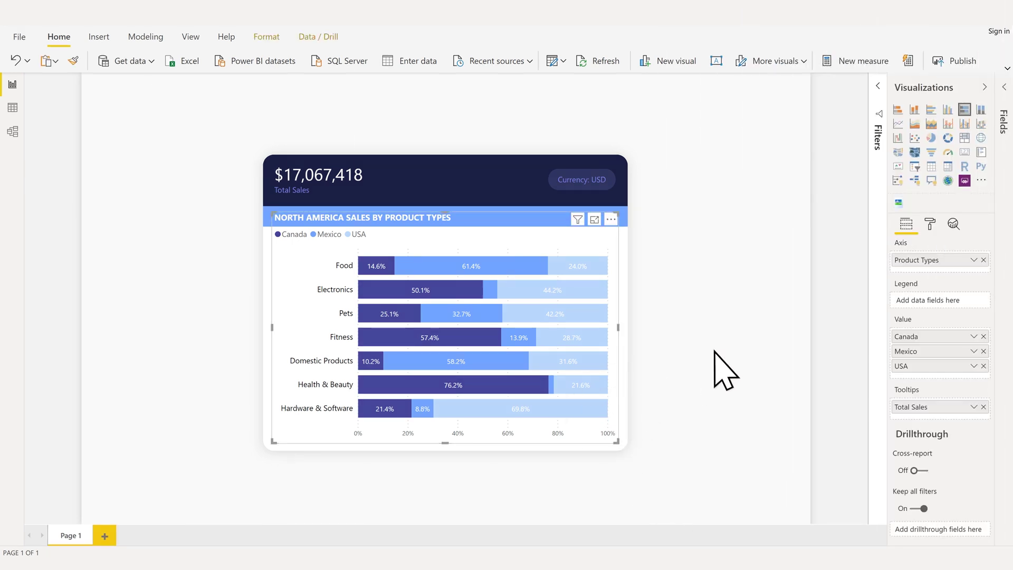
left_click(930, 225)
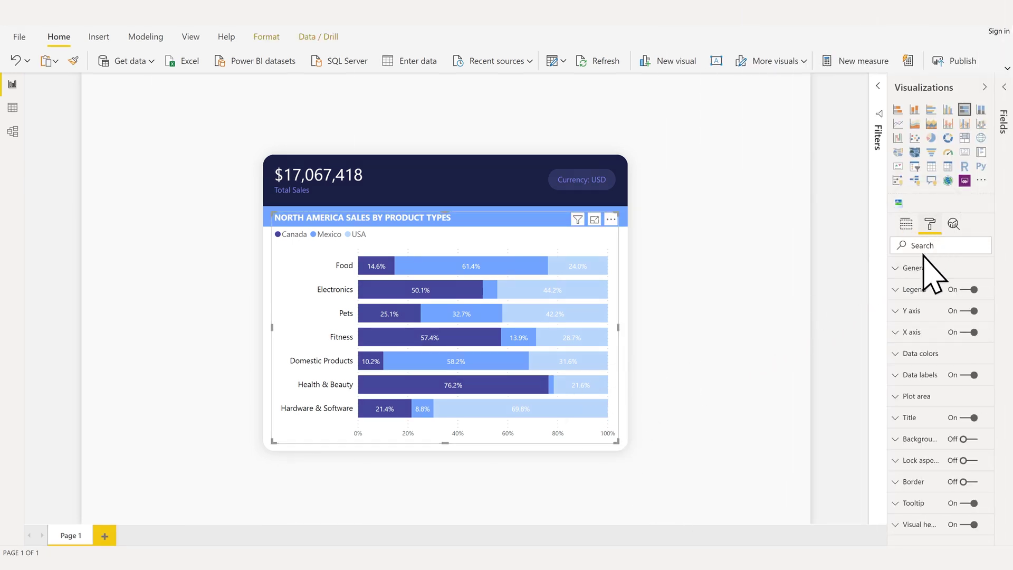
left_click(895, 375)
scroll(898, 372, "down", 5)
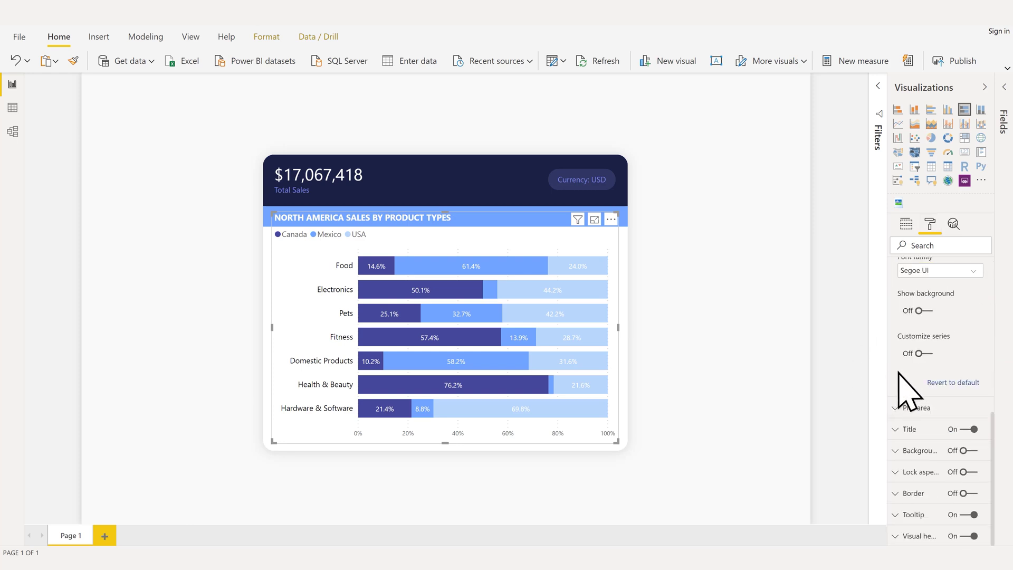
left_click(918, 353)
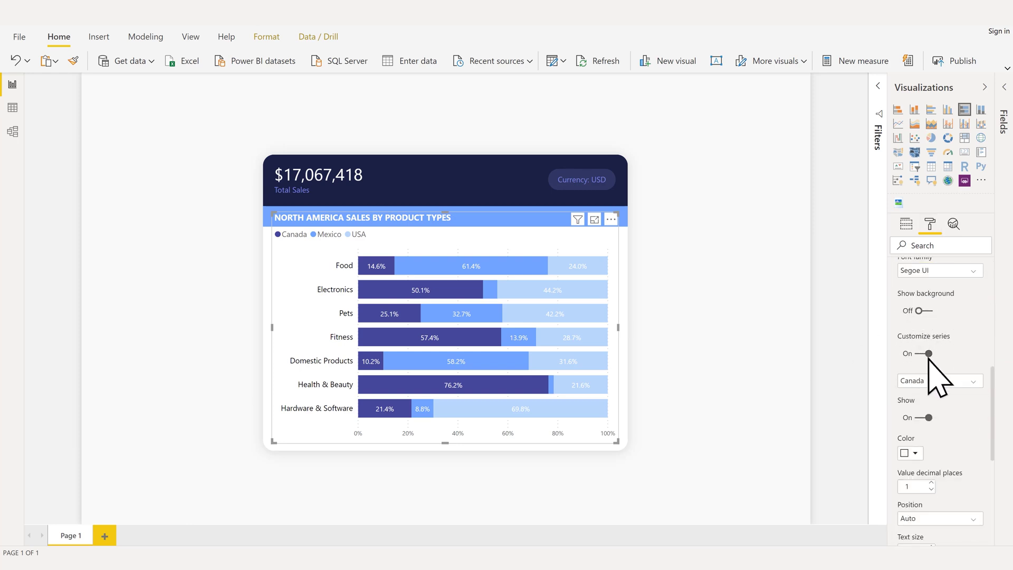
left_click(973, 381)
left_click(958, 420)
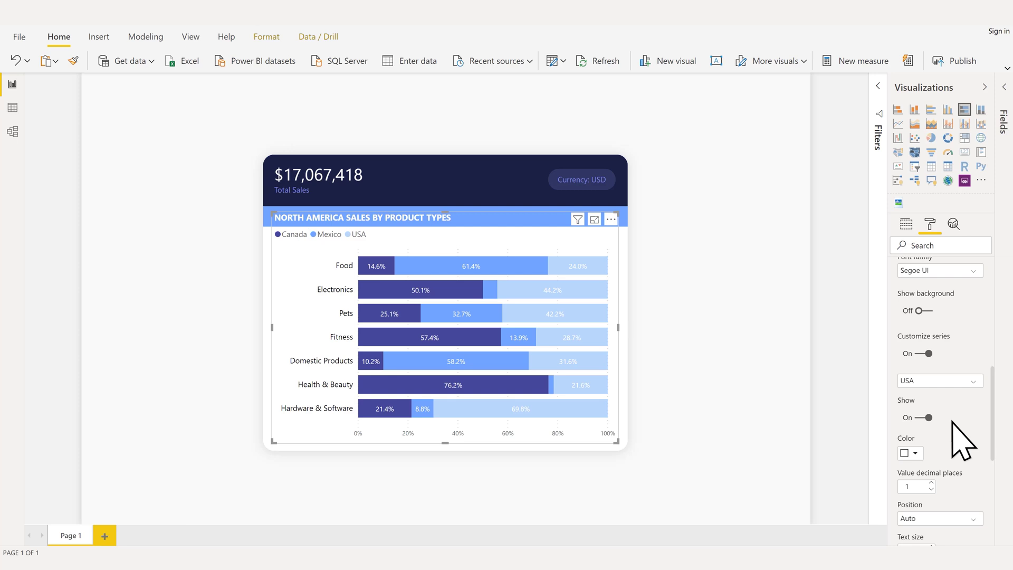
left_click(915, 453)
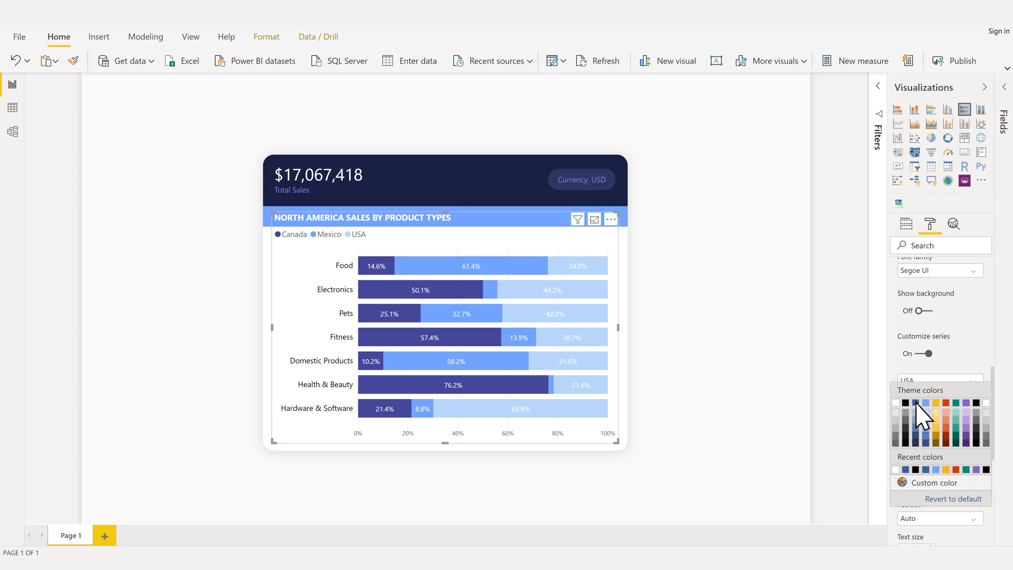
left_click(915, 403)
left_click(833, 405)
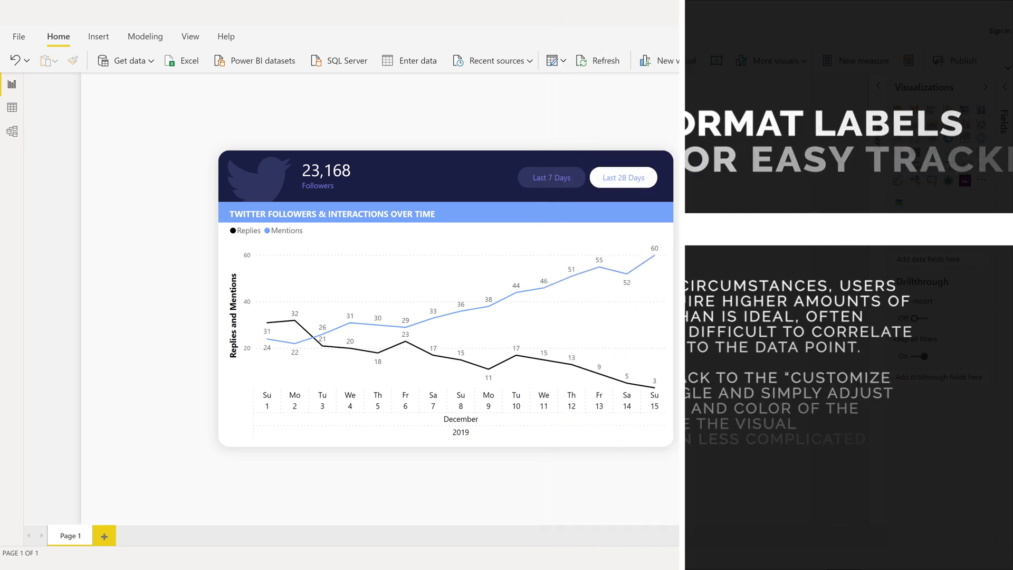
- Turn on series customization for the Twitter line chart labels and put Replies labels Under
left_click(665, 381)
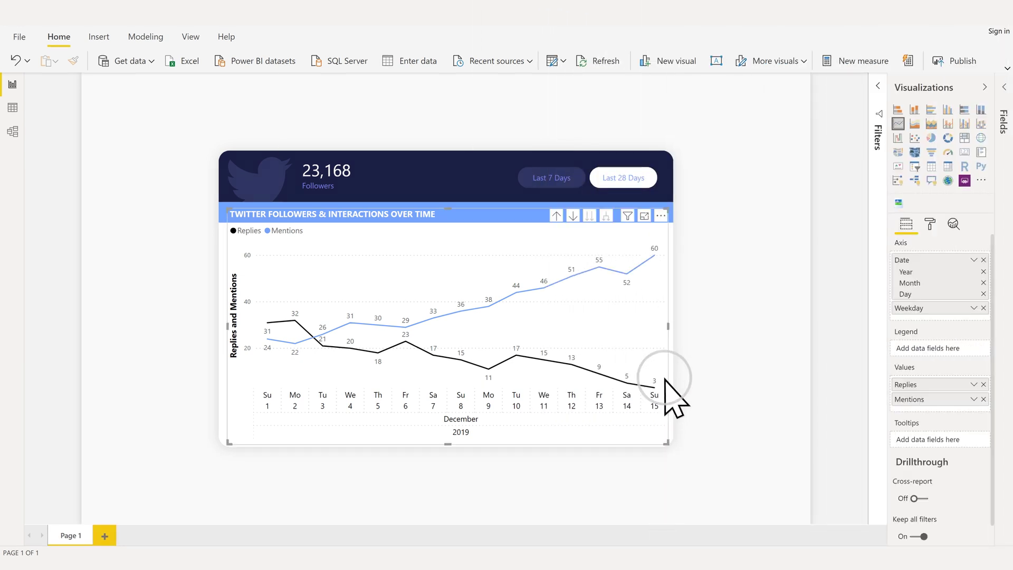
left_click(930, 225)
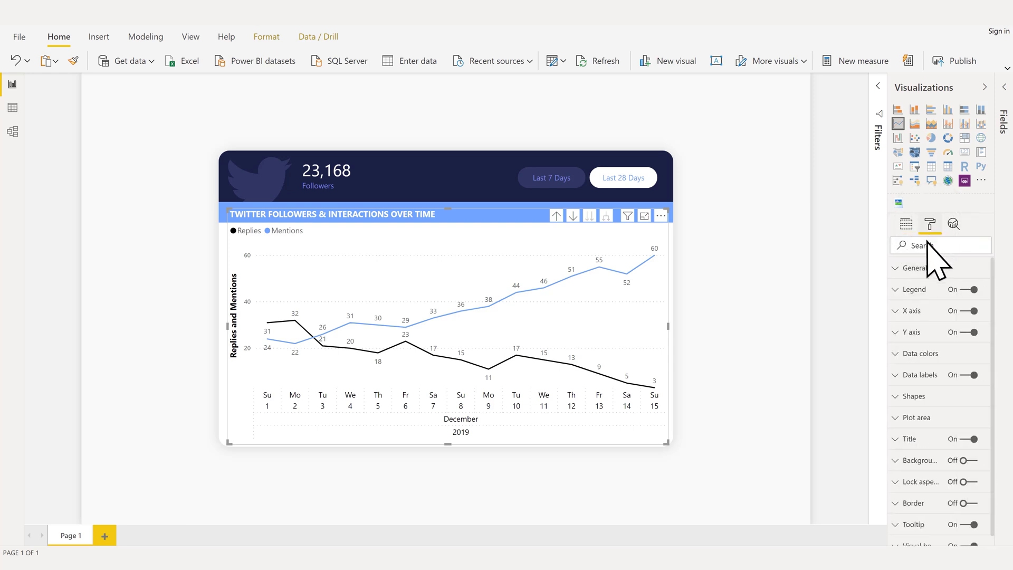
left_click(905, 376)
scroll(904, 390, "down", 6)
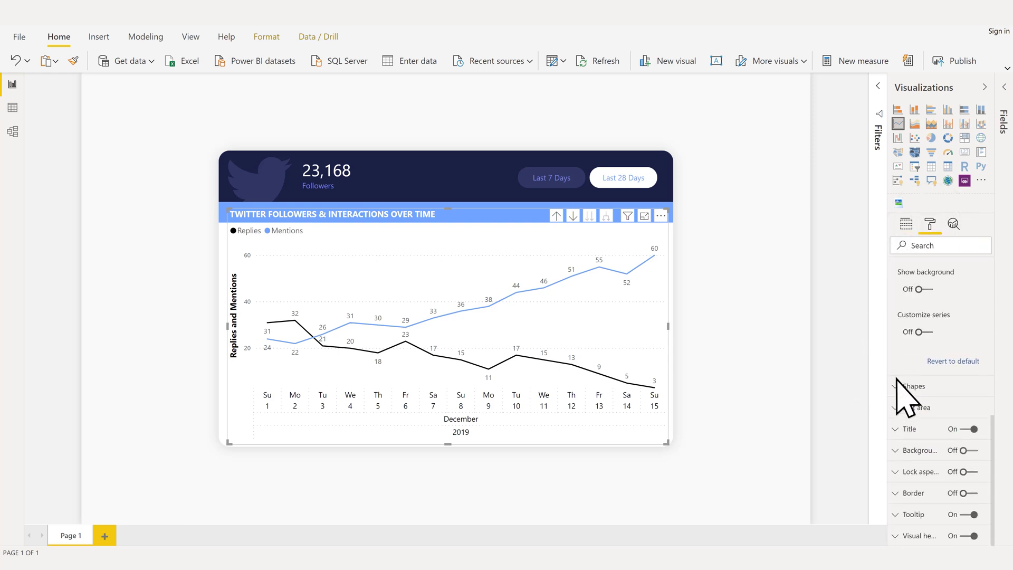
left_click(922, 333)
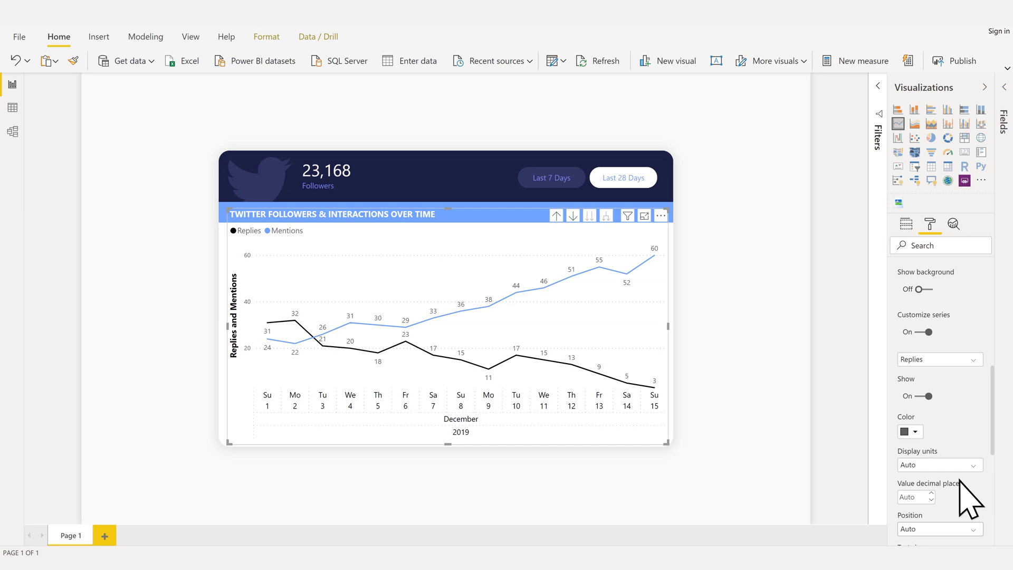
left_click(974, 529)
left_click(976, 535)
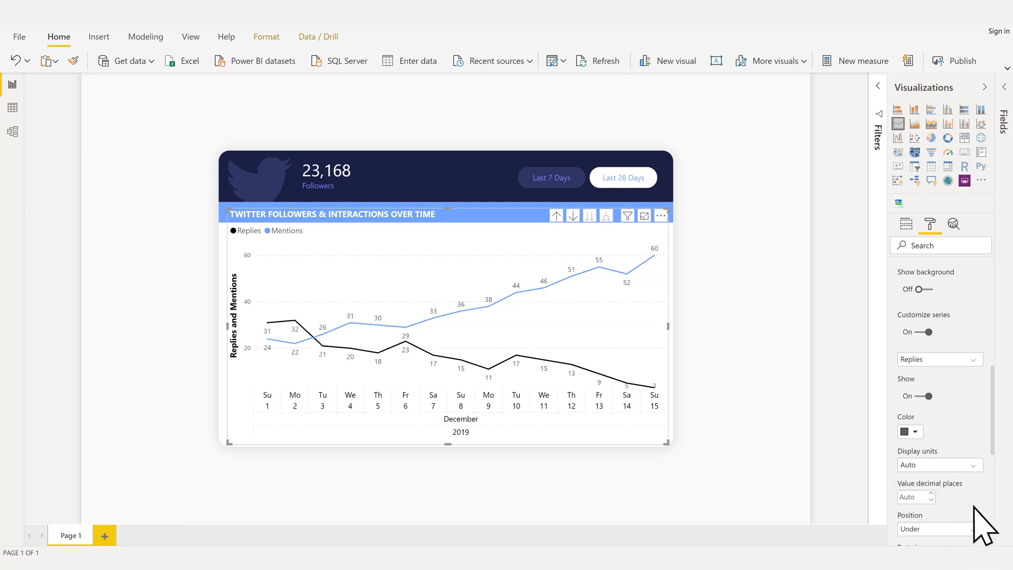
- Set the Mentions series labels to position Above in blue
left_click(971, 359)
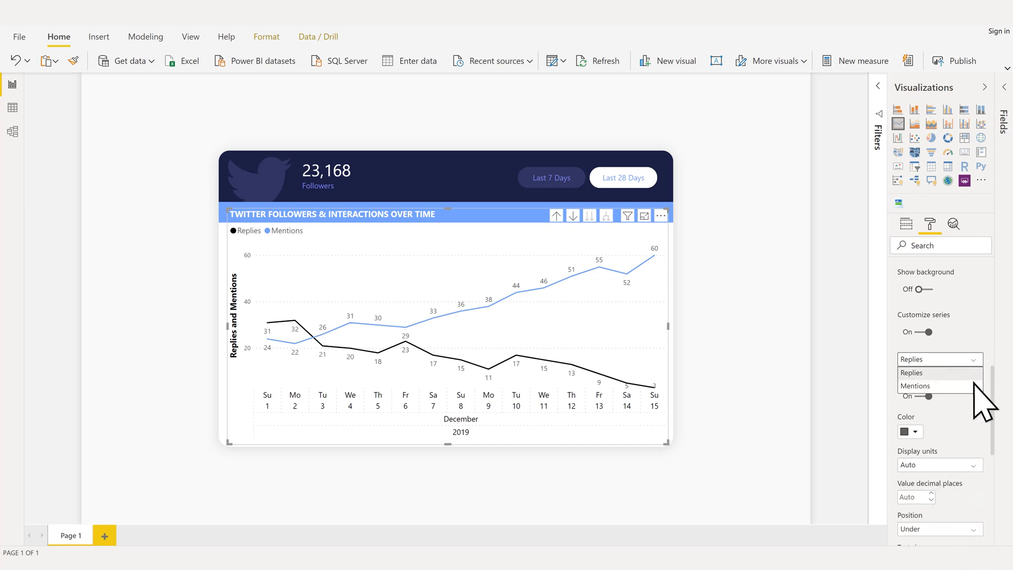
left_click(974, 385)
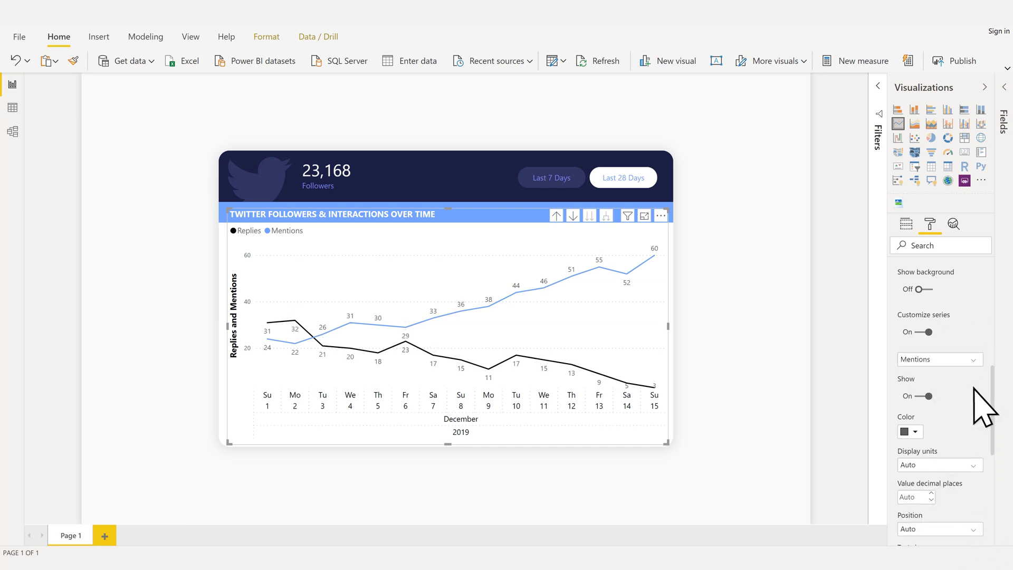
left_click(973, 528)
left_click(974, 501)
left_click(916, 431)
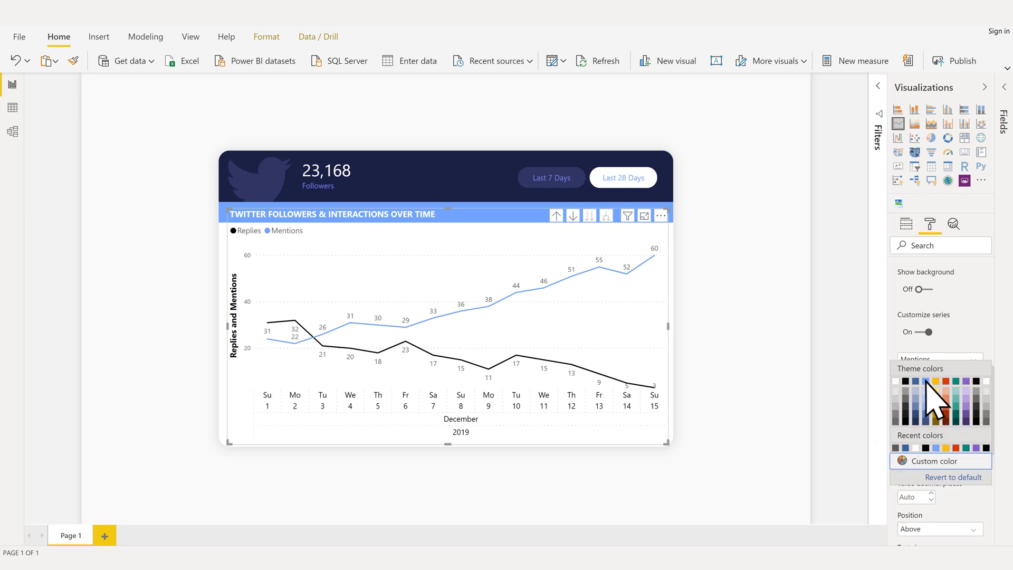
scroll(934, 396, "down", 6)
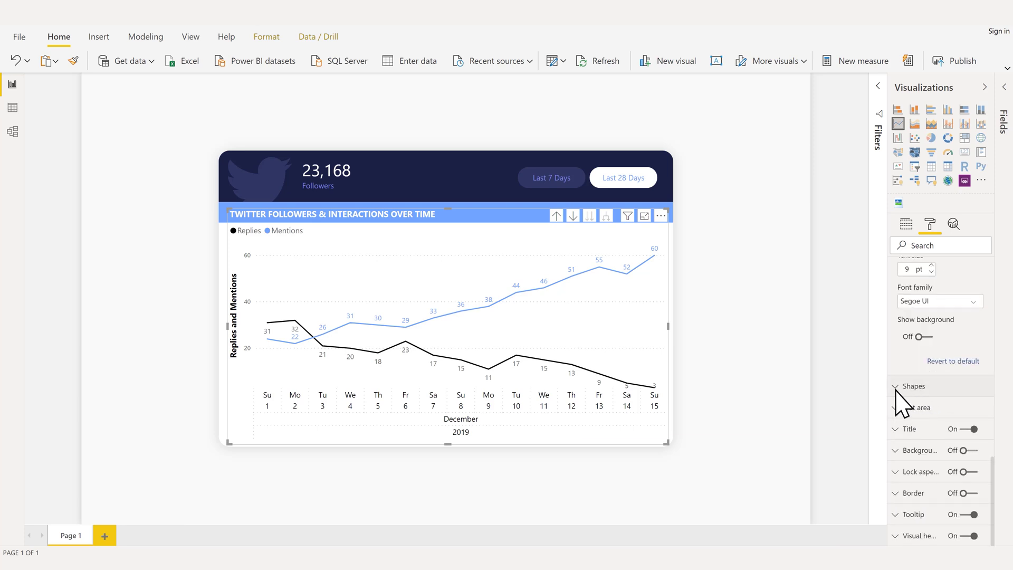
- Show markers on both the Replies and Mentions lines
left_click(910, 386)
left_click(922, 535)
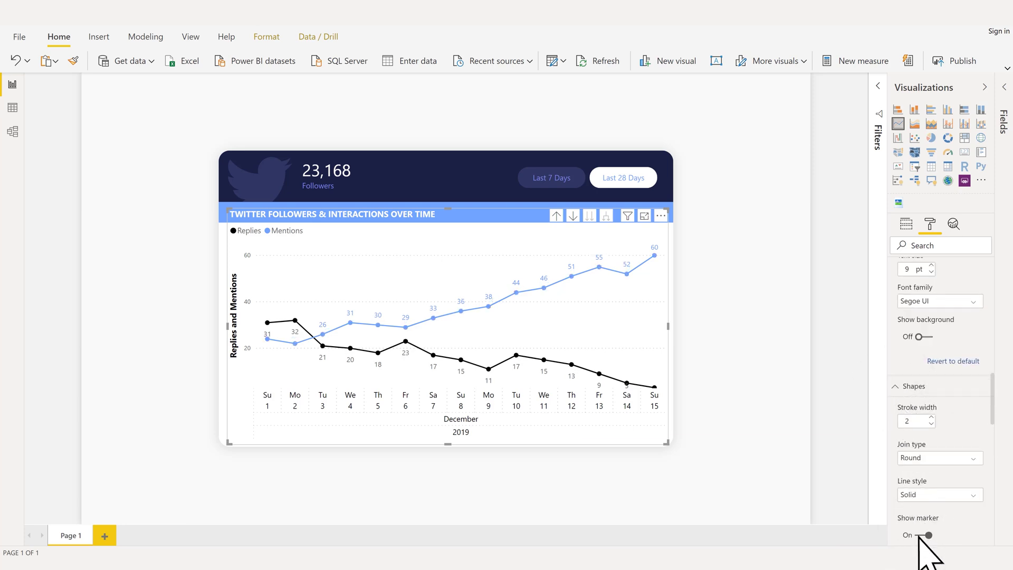
left_click(834, 505)
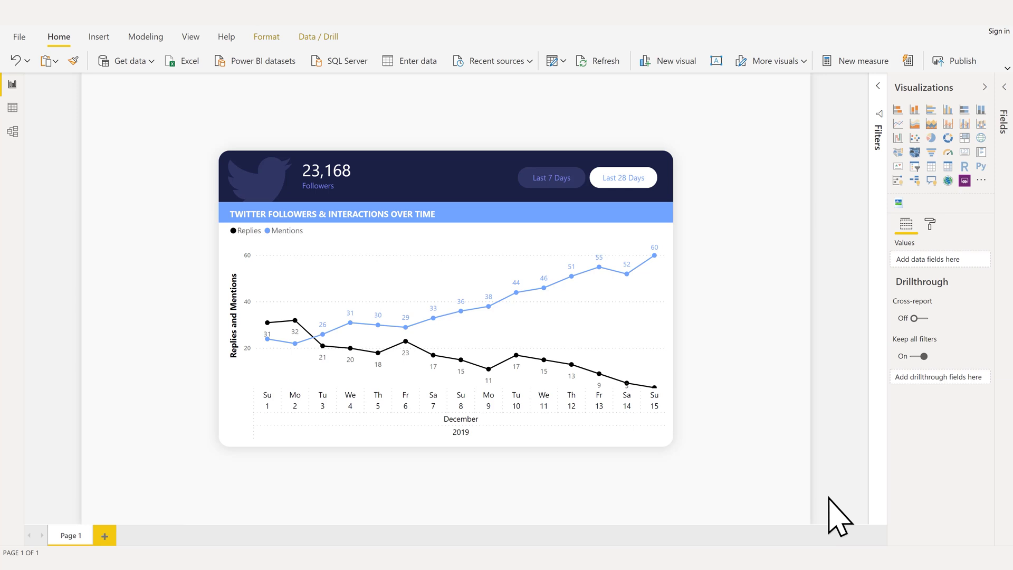